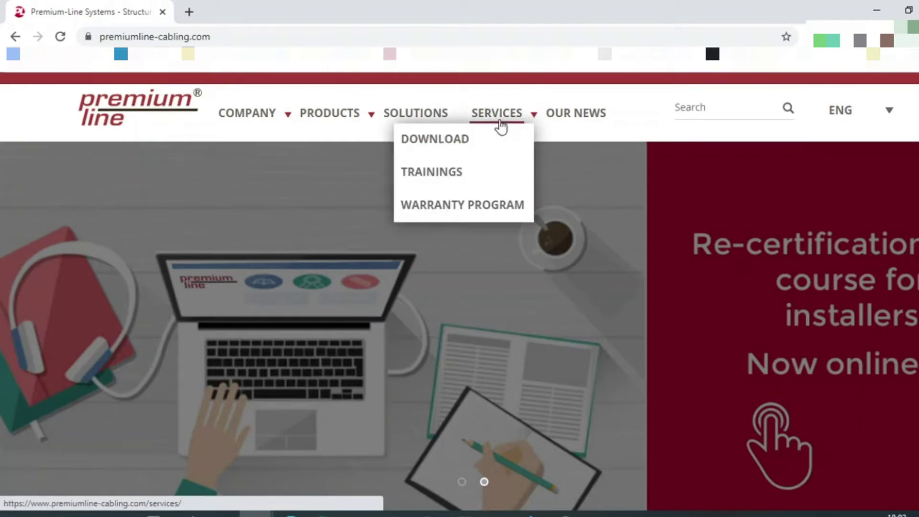
- Go to the Premium-Line website's download center from the Services menu
{"action": "left_click", "coordinate": [452, 148]}
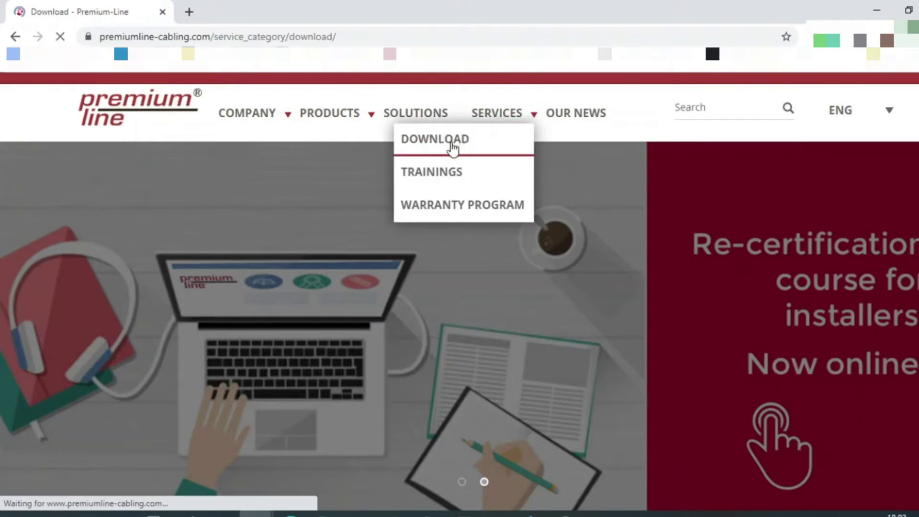
{"action": "scroll", "coordinate": [357, 324], "scroll_direction": "down", "scroll_amount": 3}
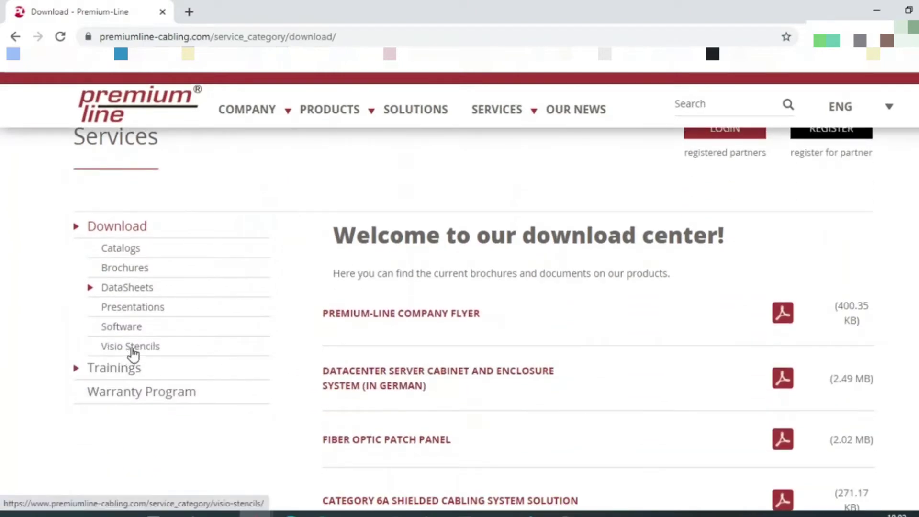
- Download the PDU stencil zip from the Visio Stencils page and open the downloaded archive
{"action": "left_click", "coordinate": [133, 349]}
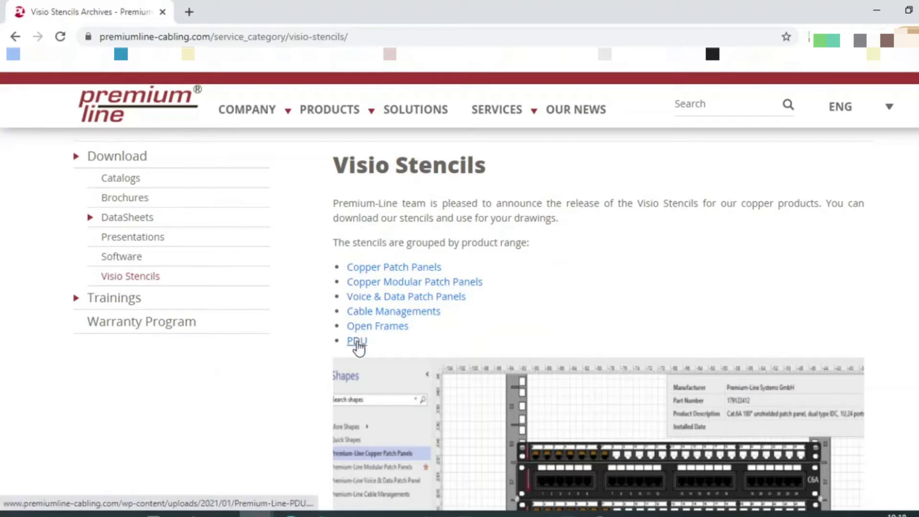
{"action": "left_click", "coordinate": [356, 342]}
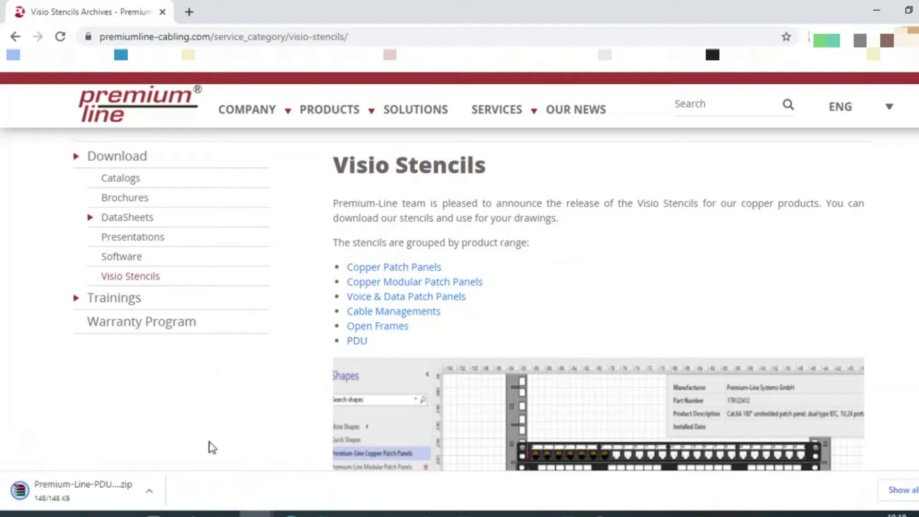
{"action": "left_click", "coordinate": [58, 497]}
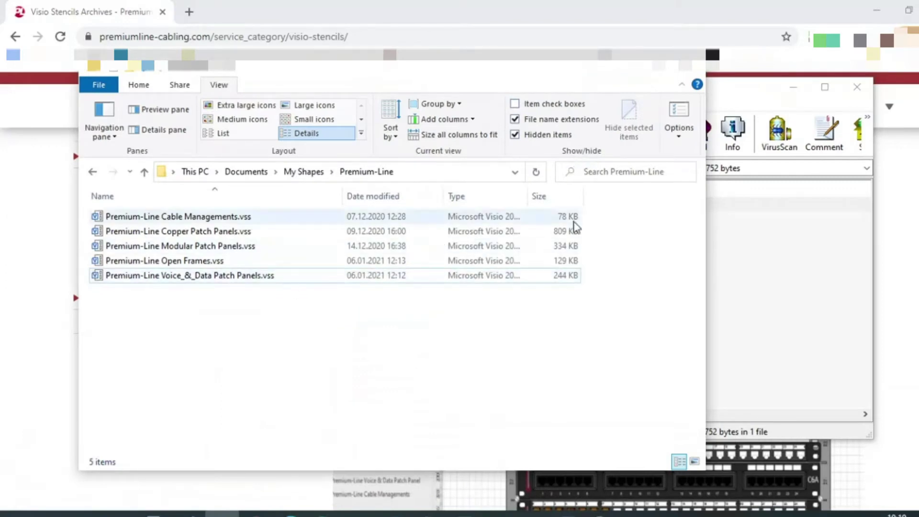
- Copy Premium-Line PDU.vss from the WinRAR archive into Documents > My Shapes > Premium-Line
{"action": "left_click", "coordinate": [748, 92]}
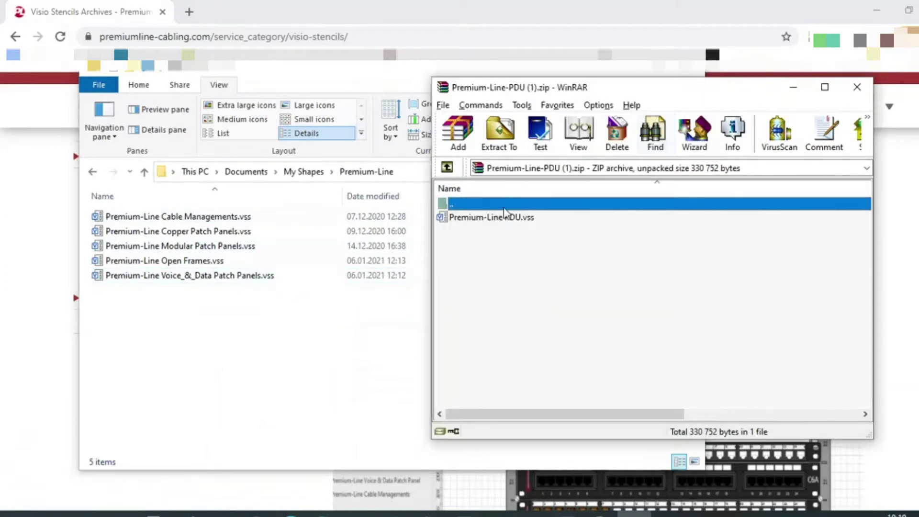
{"action": "left_click_drag", "start_coordinate": [474, 220], "coordinate": [191, 335]}
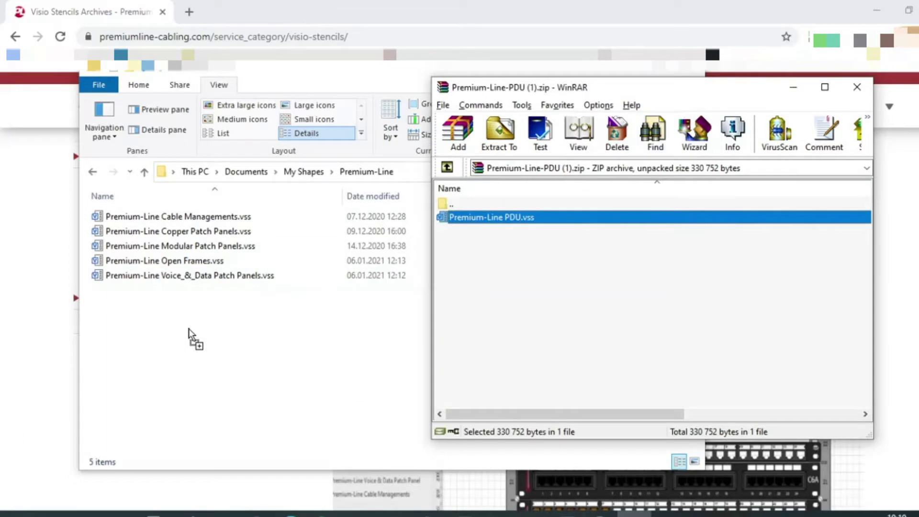
{"action": "left_click_drag", "start_coordinate": [190, 335], "coordinate": [192, 335]}
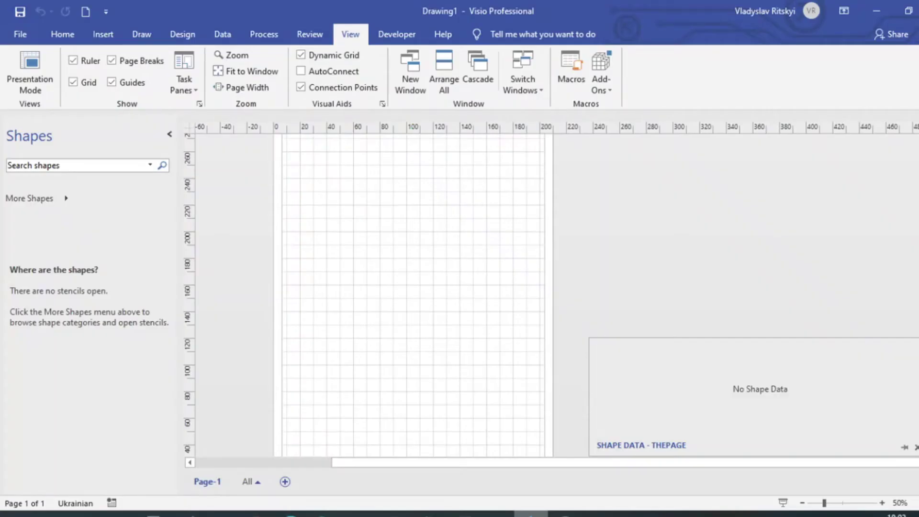
- Open the Premium-Line PDU, Open Frames and Copper Patch Panels stencils from My Shapes
{"action": "left_click", "coordinate": [39, 204]}
{"action": "mouse_move", "coordinate": [221, 199]}
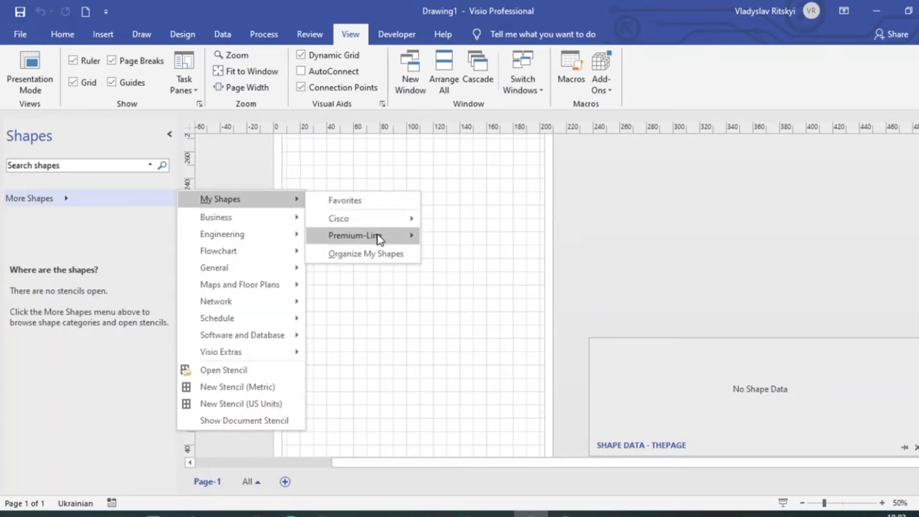
{"action": "mouse_move", "coordinate": [356, 235]}
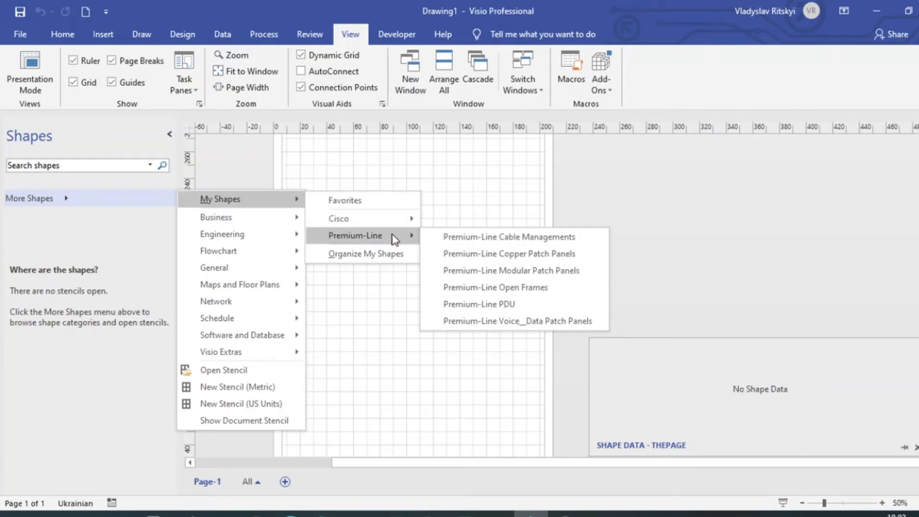
{"action": "left_click", "coordinate": [510, 305]}
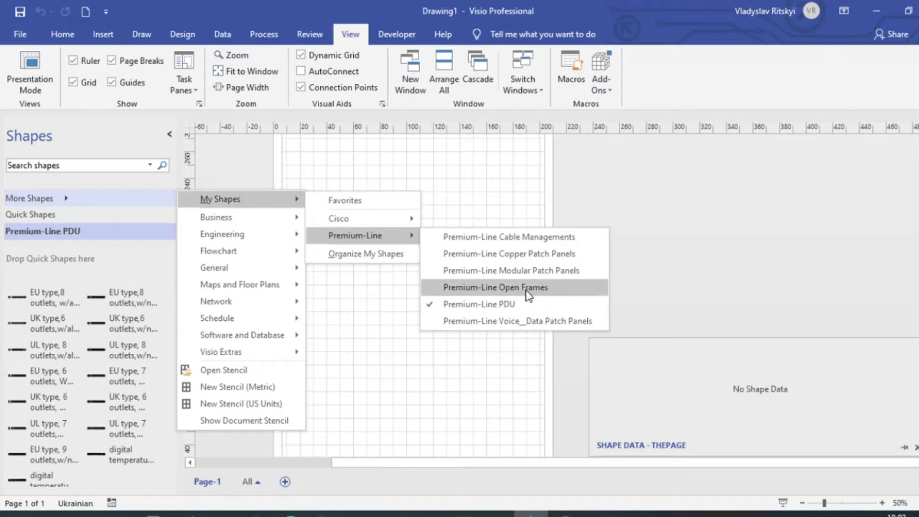
{"action": "left_click", "coordinate": [528, 289]}
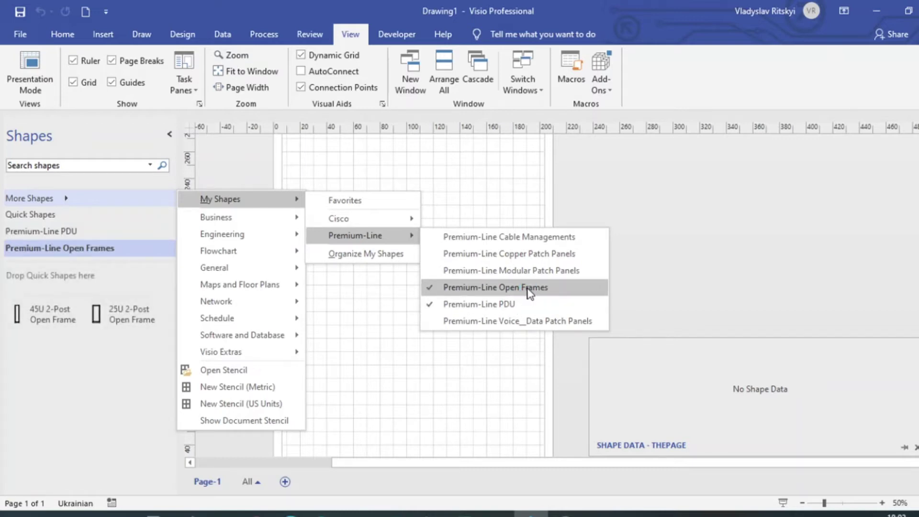
{"action": "left_click", "coordinate": [555, 257]}
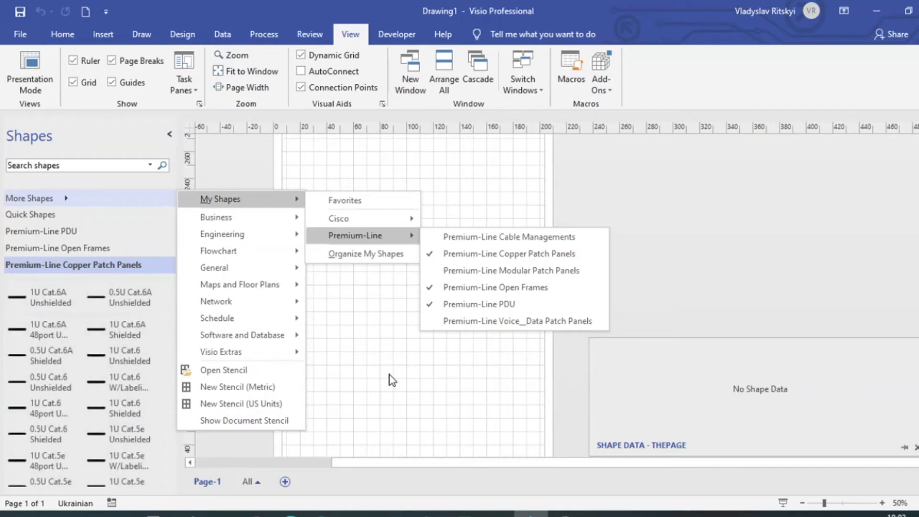
{"action": "left_click", "coordinate": [65, 234]}
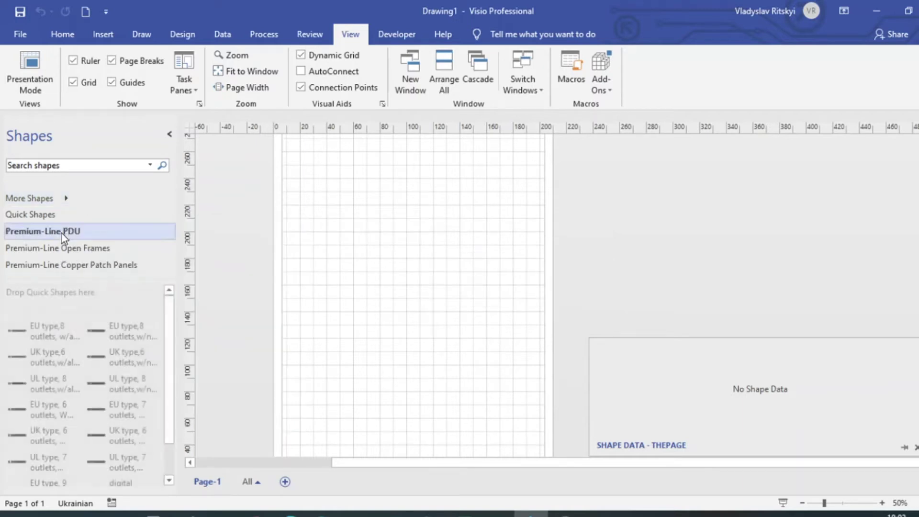
{"action": "left_click", "coordinate": [65, 251]}
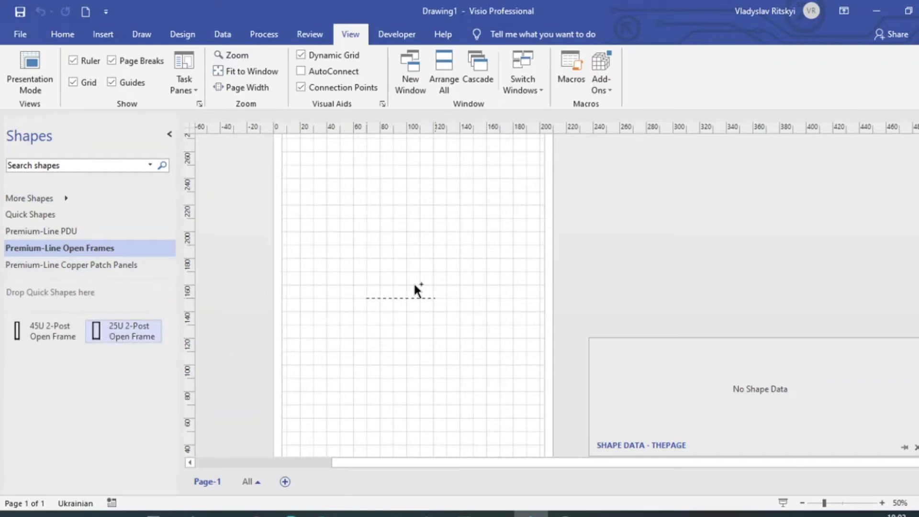
- Place the 25U 2-Post Open Frame rack near the centre of the page
{"action": "left_click_drag", "start_coordinate": [414, 285], "coordinate": [415, 332]}
{"action": "left_click_drag", "start_coordinate": [396, 386], "coordinate": [396, 386]}
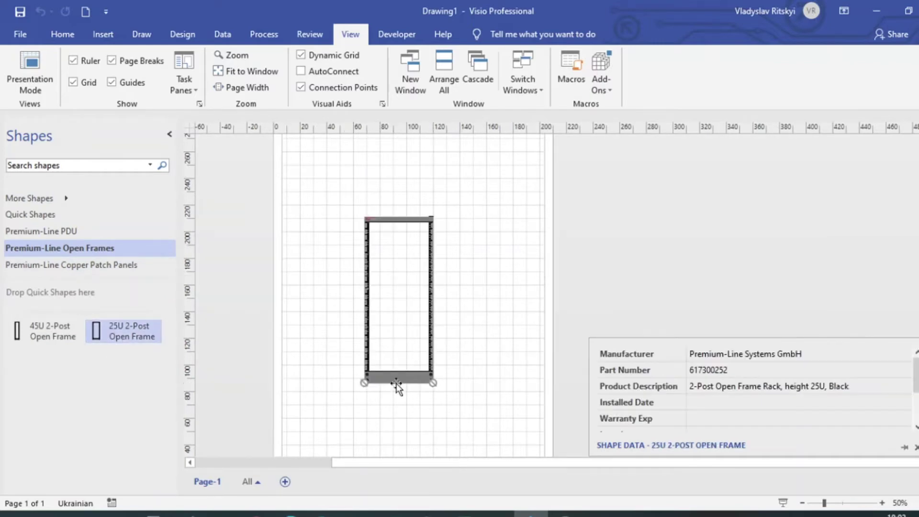
{"action": "scroll", "coordinate": [379, 255], "scroll_direction": "up", "scroll_amount": 5}
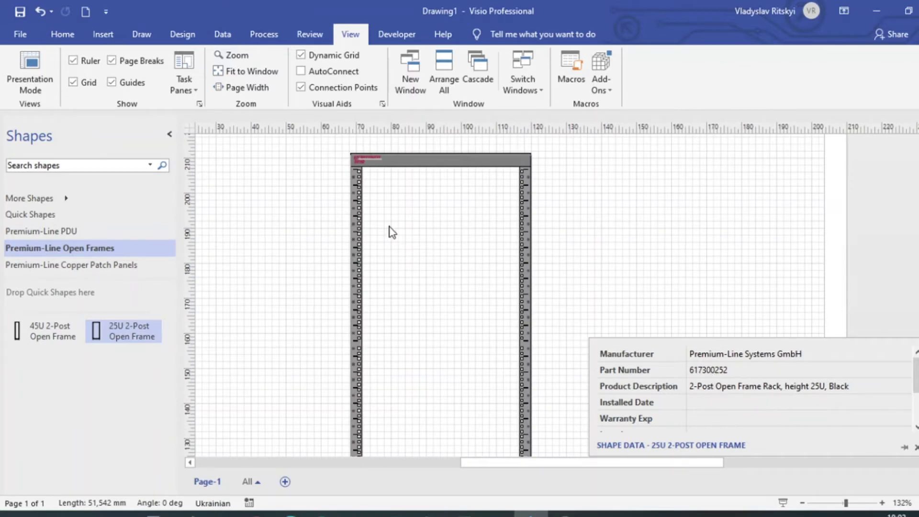
{"action": "scroll", "coordinate": [434, 214], "scroll_direction": "up", "scroll_amount": 2}
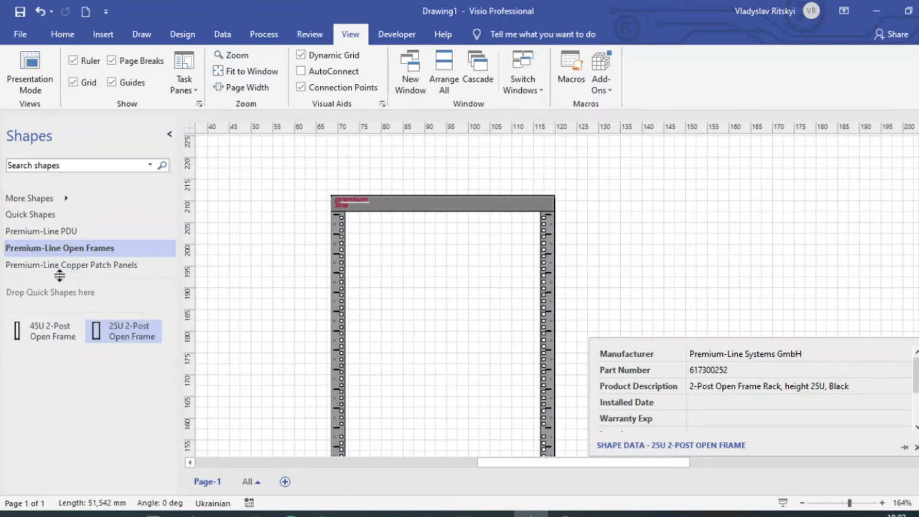
{"action": "left_click", "coordinate": [62, 234]}
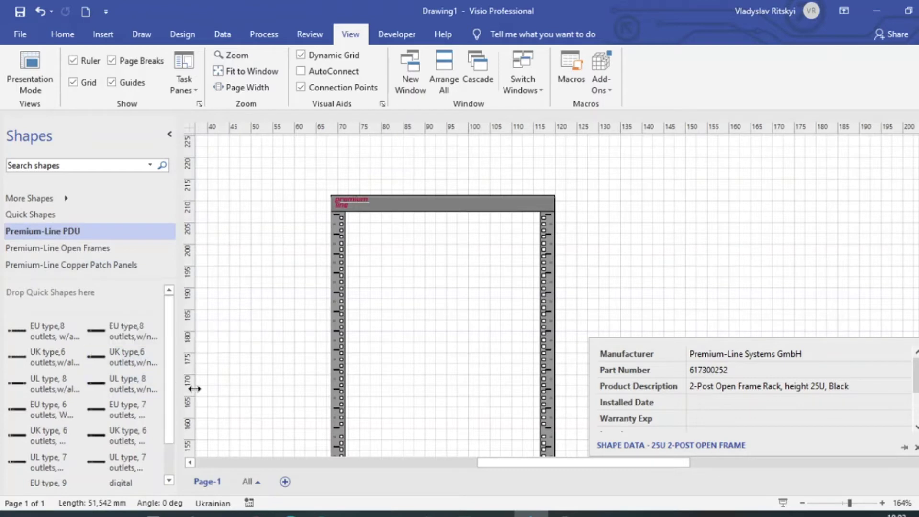
{"action": "mouse_move", "coordinate": [194, 389]}
{"action": "left_mouse_down"}
{"action": "mouse_move", "coordinate": [186, 386]}
{"action": "mouse_move", "coordinate": [318, 377]}
{"action": "left_mouse_up"}
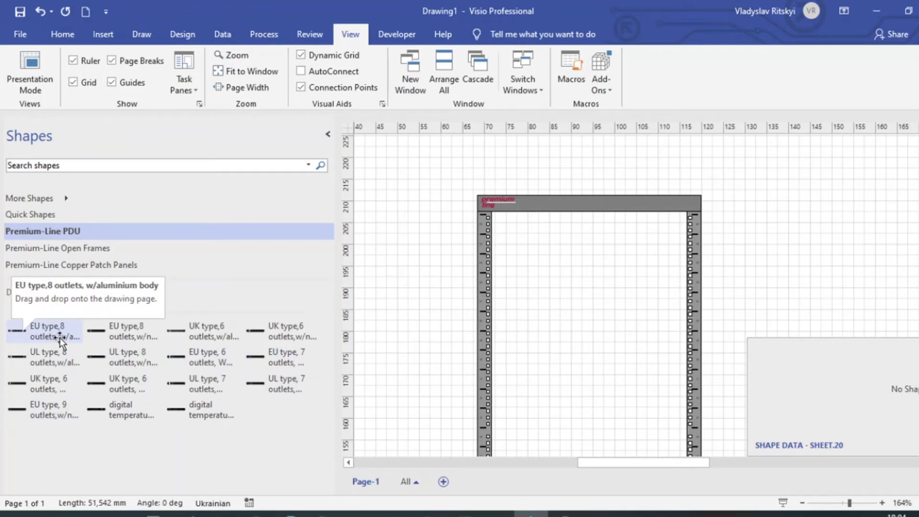
- Mount an EU 8-outlet aluminium PDU in unit 24 and a non-metallic EU 8-outlet PDU below it
{"action": "left_click_drag", "start_coordinate": [51, 341], "coordinate": [580, 257]}
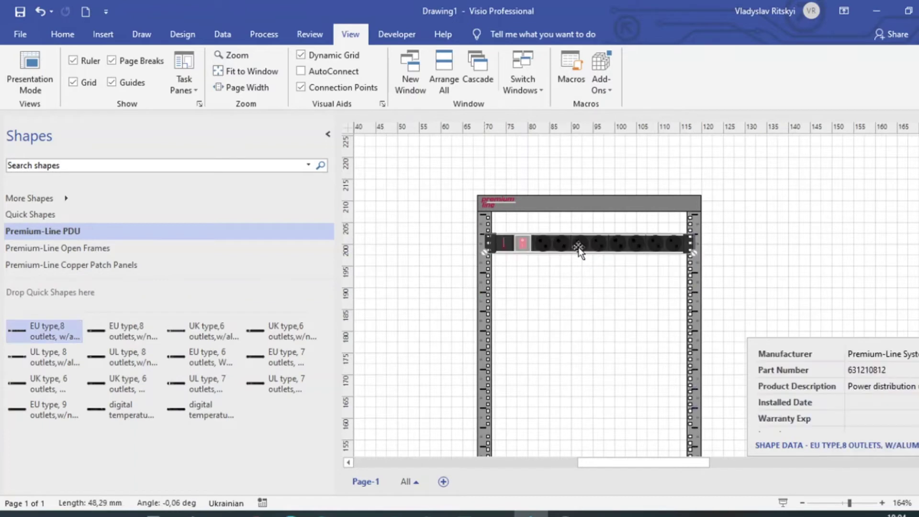
{"action": "scroll", "coordinate": [579, 260], "scroll_direction": "up", "scroll_amount": 1, "text": "ctrl"}
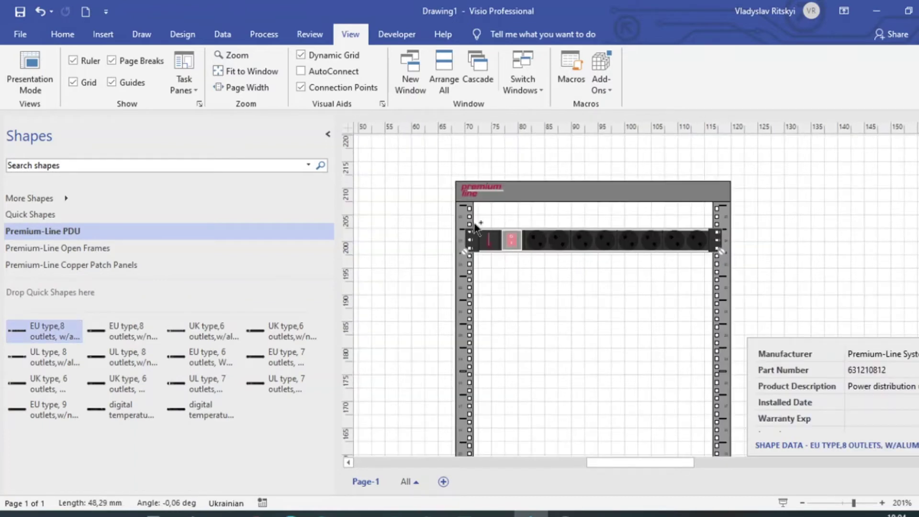
{"action": "scroll", "coordinate": [477, 228], "scroll_direction": "up", "scroll_amount": 5, "text": "ctrl"}
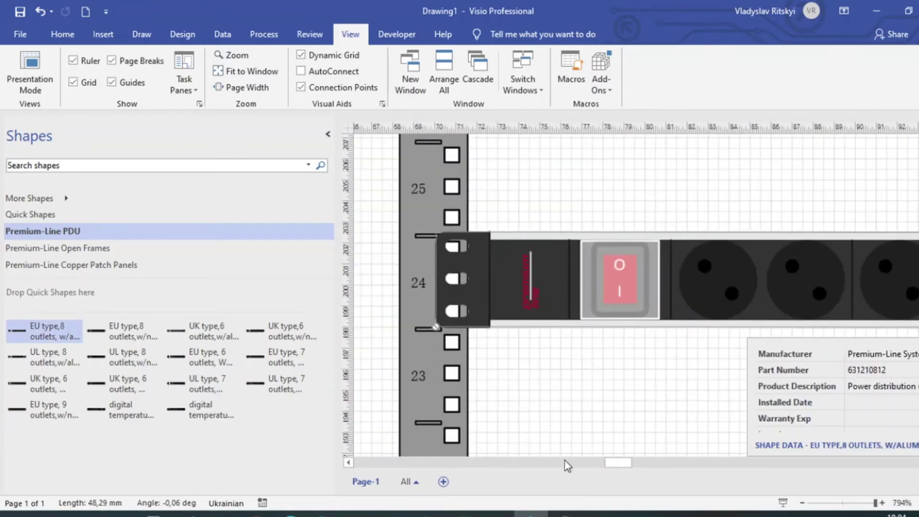
{"action": "left_click_drag", "start_coordinate": [611, 463], "coordinate": [649, 463]}
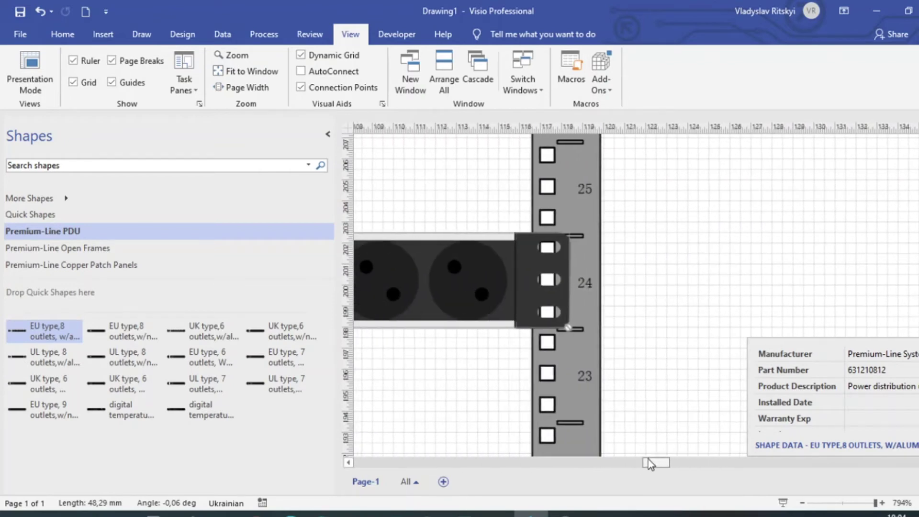
{"action": "scroll", "coordinate": [649, 464], "scroll_direction": "down", "scroll_amount": 1, "text": "ctrl"}
{"action": "scroll", "coordinate": [530, 370], "scroll_direction": "down", "scroll_amount": 2, "text": "ctrl"}
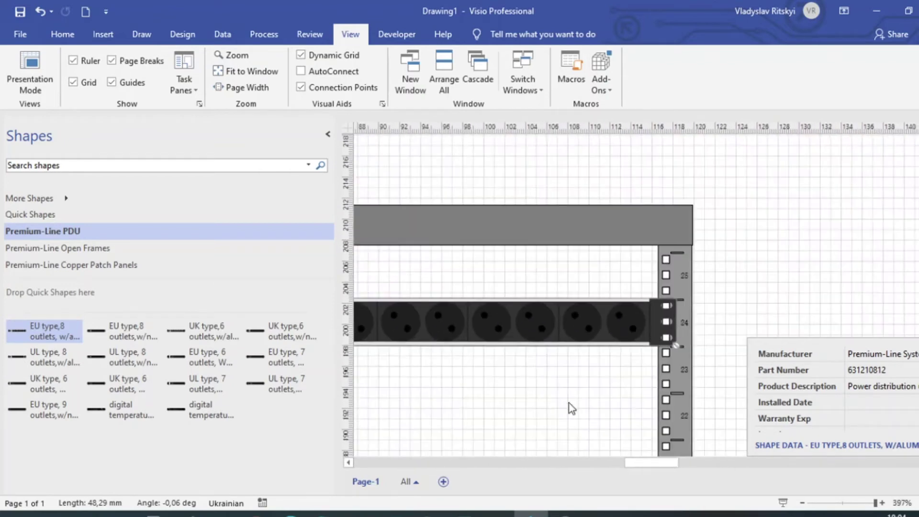
{"action": "left_click_drag", "start_coordinate": [649, 464], "coordinate": [631, 465]}
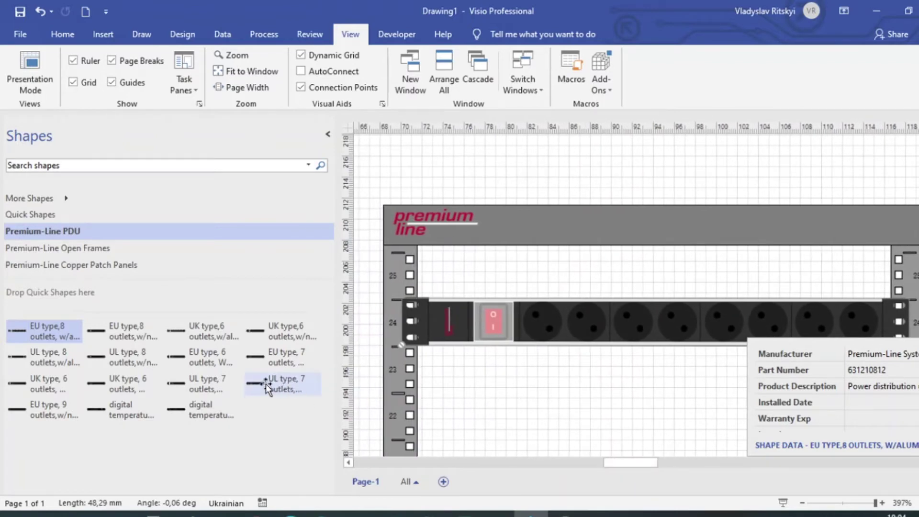
{"action": "left_click_drag", "start_coordinate": [126, 331], "coordinate": [675, 217]}
{"action": "scroll", "coordinate": [669, 260], "scroll_direction": "up", "scroll_amount": 1}
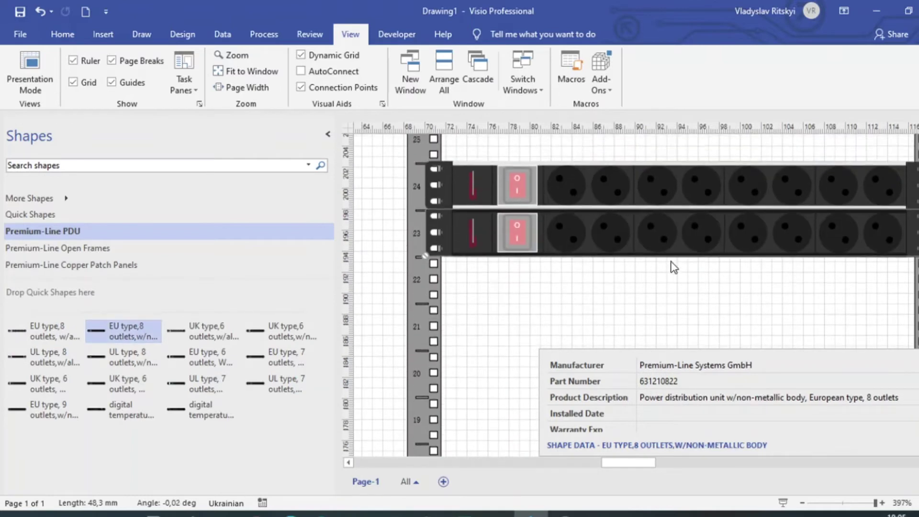
{"action": "scroll", "coordinate": [562, 228], "scroll_direction": "up", "scroll_amount": 5}
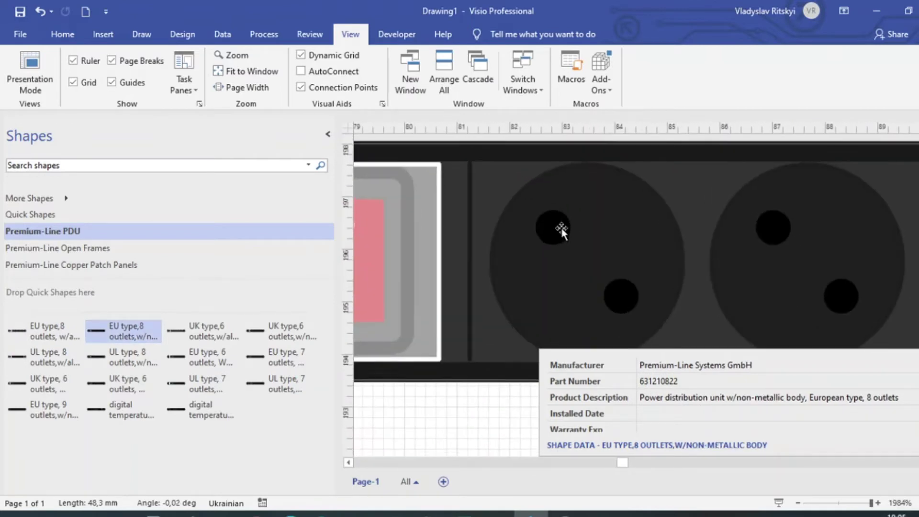
{"action": "scroll", "coordinate": [562, 228], "scroll_direction": "up", "scroll_amount": 3}
{"action": "scroll", "coordinate": [582, 272], "scroll_direction": "down", "scroll_amount": 2}
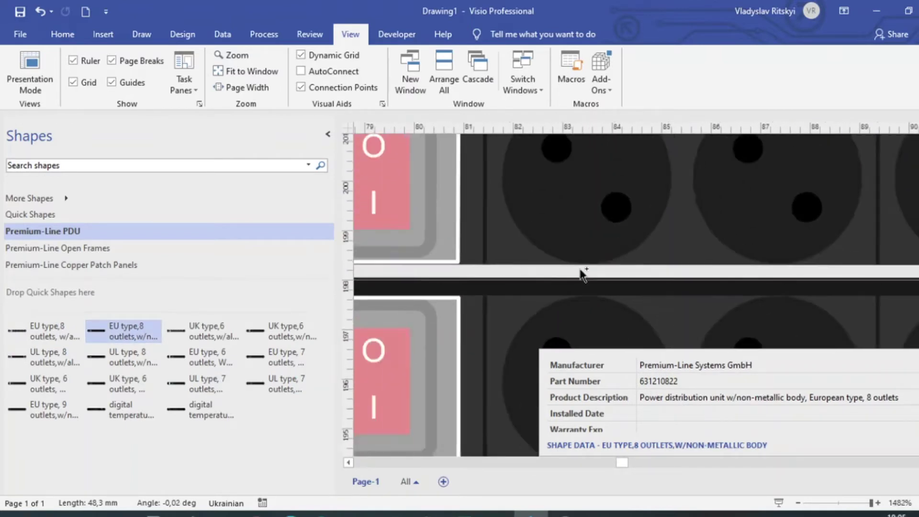
{"action": "scroll", "coordinate": [582, 271], "scroll_direction": "down", "scroll_amount": 2}
{"action": "scroll", "coordinate": [582, 274], "scroll_direction": "down", "scroll_amount": 1}
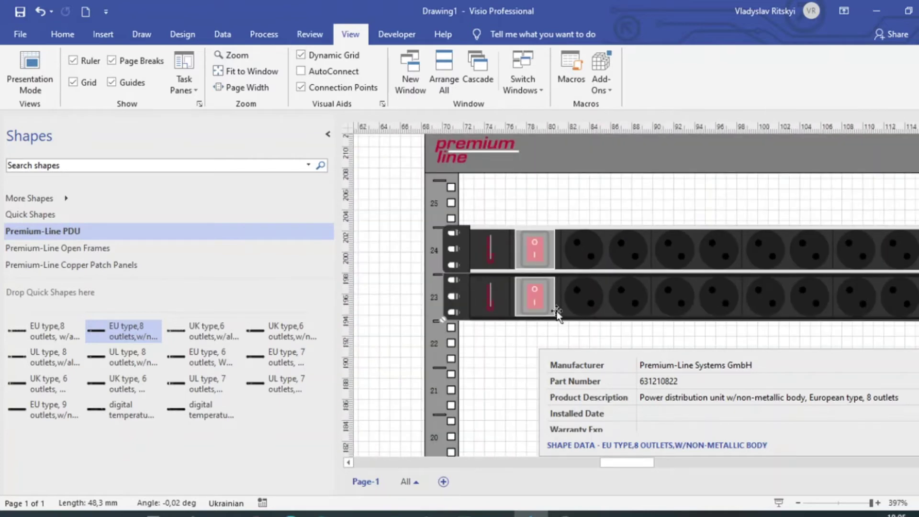
{"action": "scroll", "coordinate": [550, 288], "scroll_direction": "down", "scroll_amount": 5}
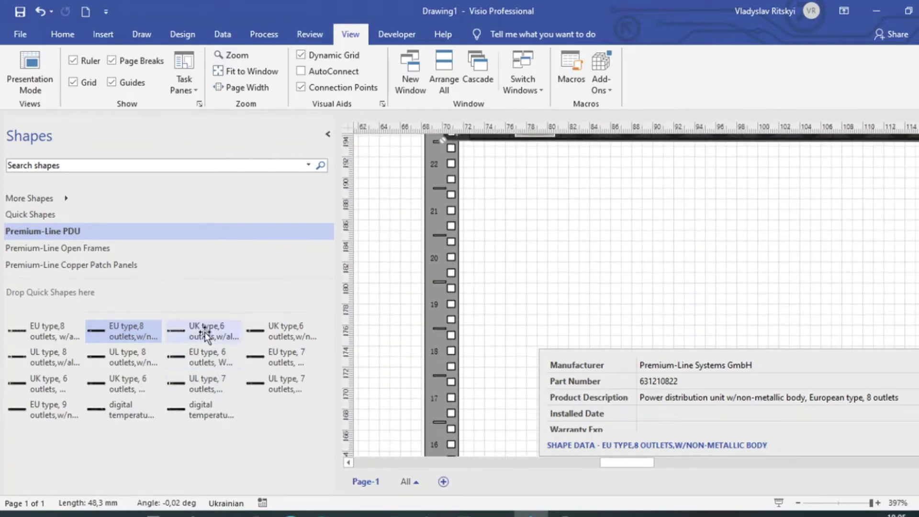
- Mount a UL 8-outlet PDU, surge-protected EU 6- and 7-outlet PDUs and an EU 9-outlet PDU
{"action": "mouse_move", "coordinate": [203, 331]}
{"action": "left_mouse_down"}
{"action": "mouse_move", "coordinate": [706, 235]}
{"action": "mouse_move", "coordinate": [699, 233]}
{"action": "left_mouse_up"}
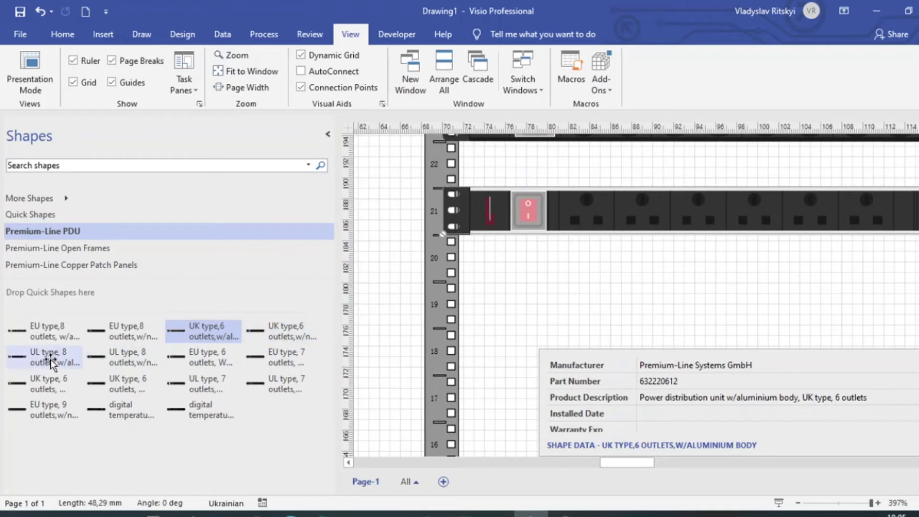
{"action": "mouse_move", "coordinate": [51, 359]}
{"action": "left_mouse_down"}
{"action": "mouse_move", "coordinate": [717, 321]}
{"action": "mouse_move", "coordinate": [704, 335]}
{"action": "left_mouse_up"}
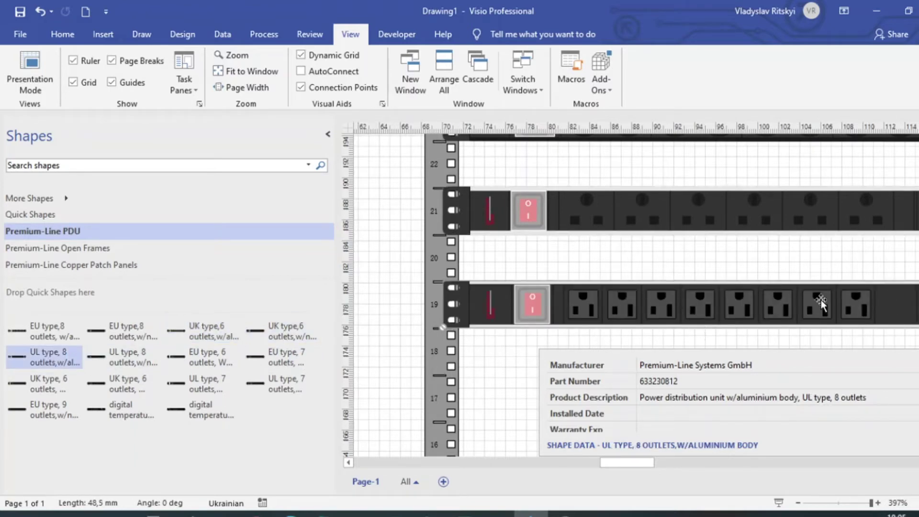
{"action": "scroll", "coordinate": [753, 303], "scroll_direction": "down", "scroll_amount": 3}
{"action": "mouse_move", "coordinate": [205, 357]}
{"action": "left_mouse_down"}
{"action": "mouse_move", "coordinate": [696, 288]}
{"action": "mouse_move", "coordinate": [687, 289]}
{"action": "left_mouse_up"}
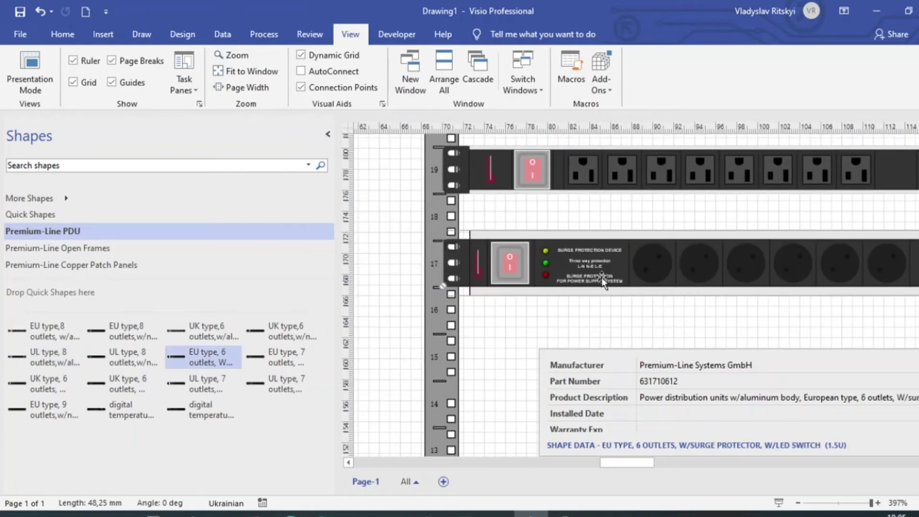
{"action": "scroll", "coordinate": [605, 283], "scroll_direction": "up", "scroll_amount": 3}
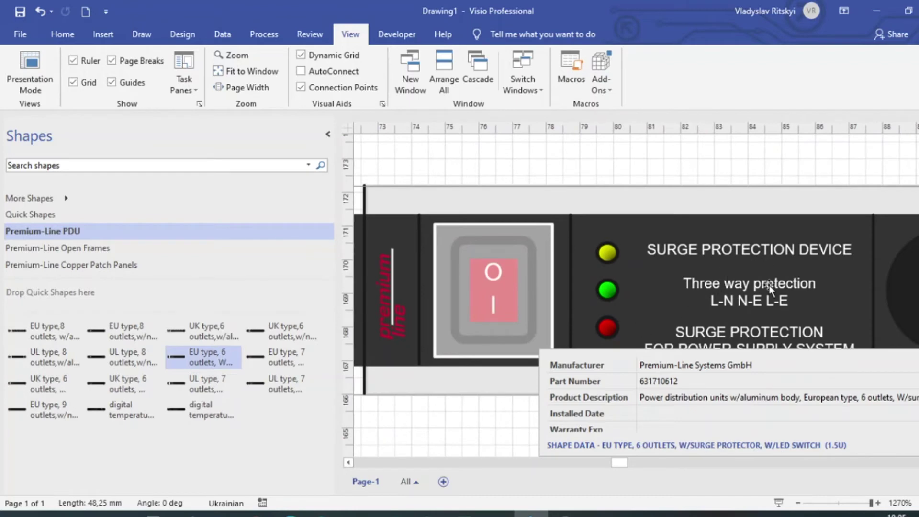
{"action": "scroll", "coordinate": [772, 296], "scroll_direction": "down", "scroll_amount": 1}
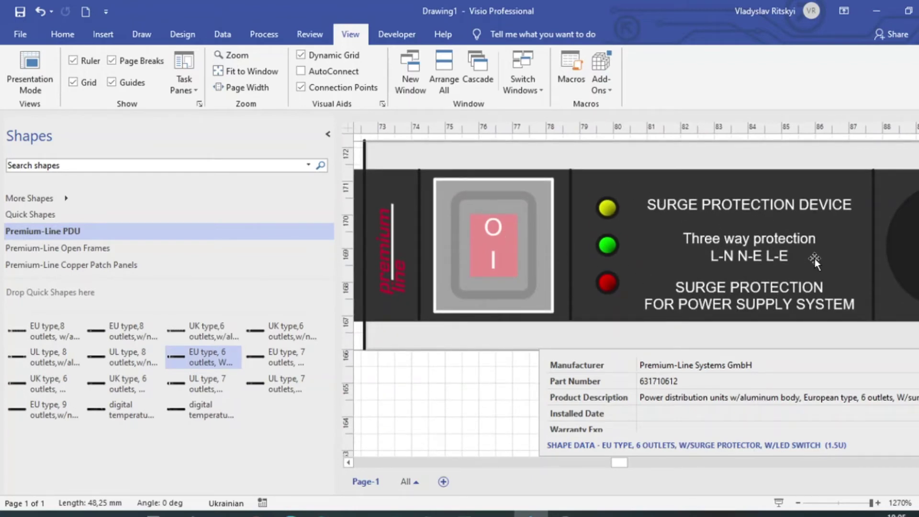
{"action": "scroll", "coordinate": [801, 267], "scroll_direction": "down", "scroll_amount": 2, "text": "ctrl"}
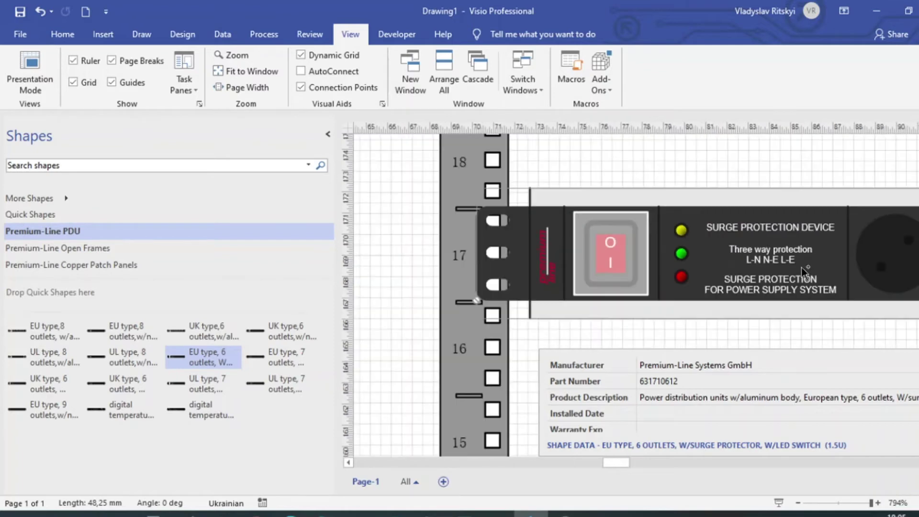
{"action": "scroll", "coordinate": [802, 267], "scroll_direction": "down", "scroll_amount": 2}
{"action": "scroll", "coordinate": [802, 273], "scroll_direction": "down", "scroll_amount": 2}
{"action": "scroll", "coordinate": [633, 352], "scroll_direction": "down", "scroll_amount": 3, "text": "ctrl"}
{"action": "left_click_drag", "start_coordinate": [283, 357], "coordinate": [642, 331]}
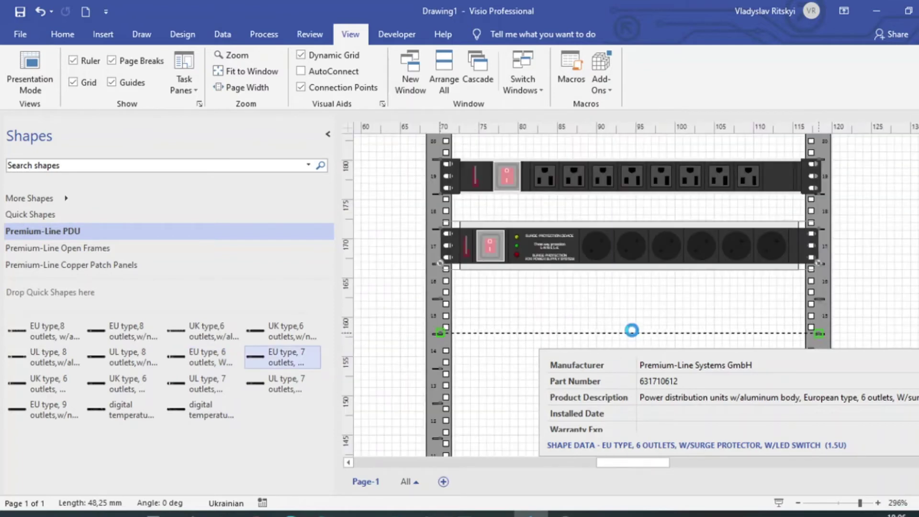
{"action": "left_click_drag", "start_coordinate": [641, 328], "coordinate": [632, 332]}
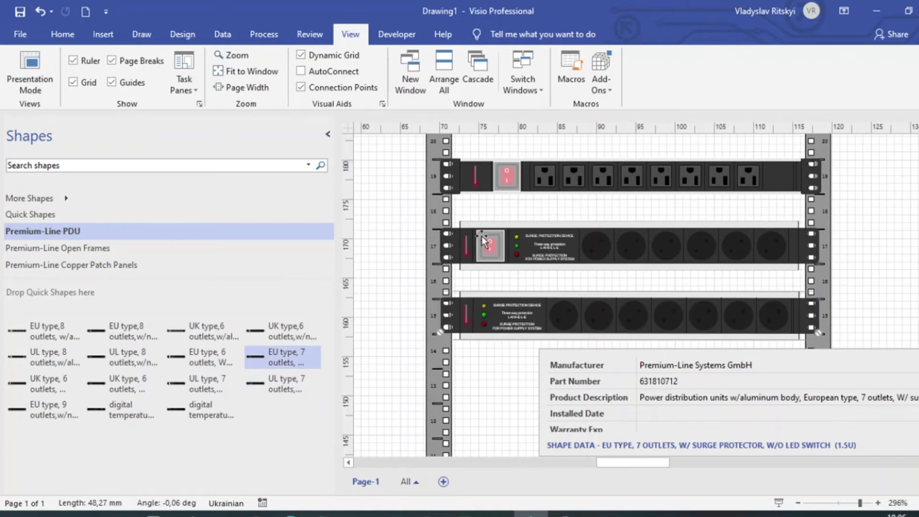
{"action": "scroll", "coordinate": [506, 341], "scroll_direction": "down", "scroll_amount": 1}
{"action": "scroll", "coordinate": [506, 341], "scroll_direction": "down", "scroll_amount": 2}
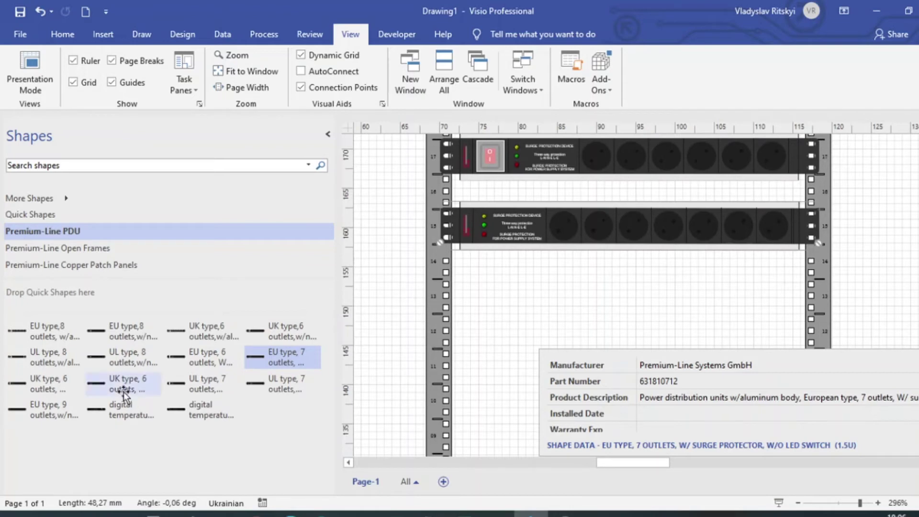
{"action": "left_click_drag", "start_coordinate": [53, 411], "coordinate": [622, 317]}
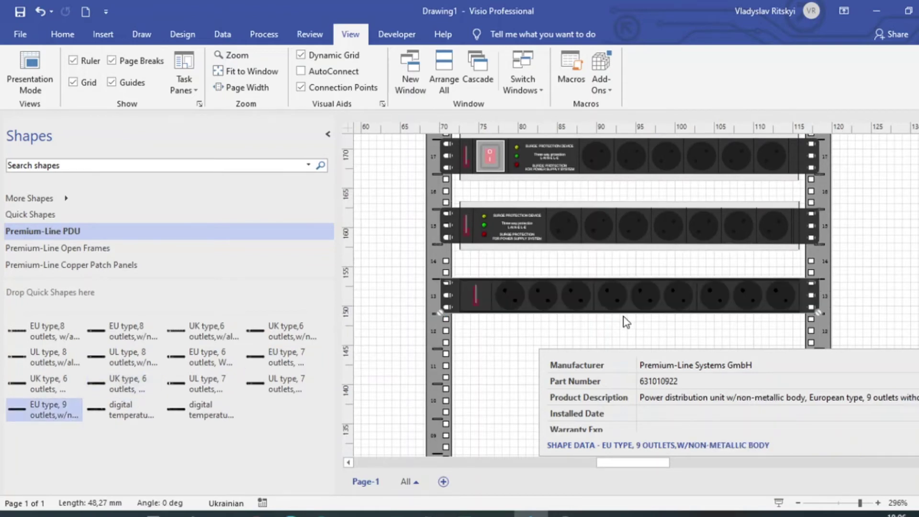
{"action": "scroll", "coordinate": [606, 312], "scroll_direction": "down", "scroll_amount": 2}
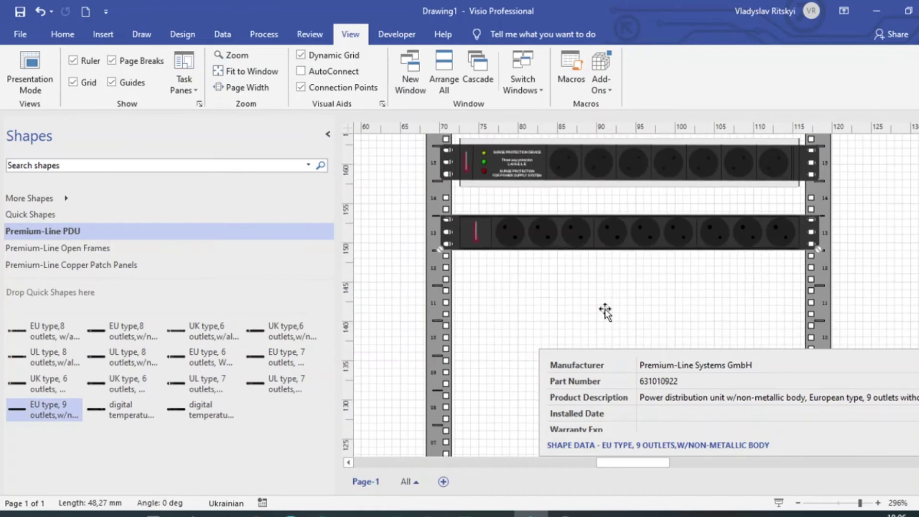
{"action": "scroll", "coordinate": [605, 312], "scroll_direction": "down", "scroll_amount": 1}
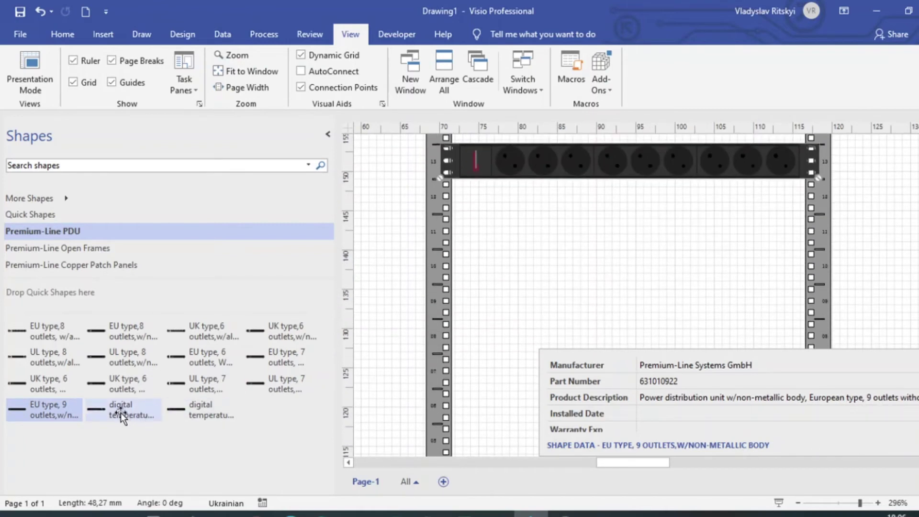
- Mount the fanless and two-fan digital temperature units in rack units 11 and 9
{"action": "left_click_drag", "start_coordinate": [122, 413], "coordinate": [616, 282]}
{"action": "left_click_drag", "start_coordinate": [652, 247], "coordinate": [634, 247]}
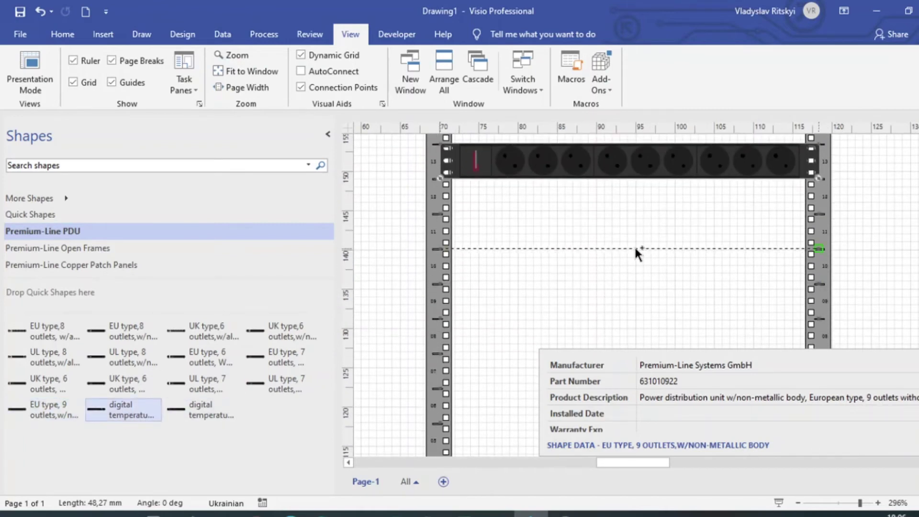
{"action": "left_click_drag", "start_coordinate": [634, 246], "coordinate": [635, 247]}
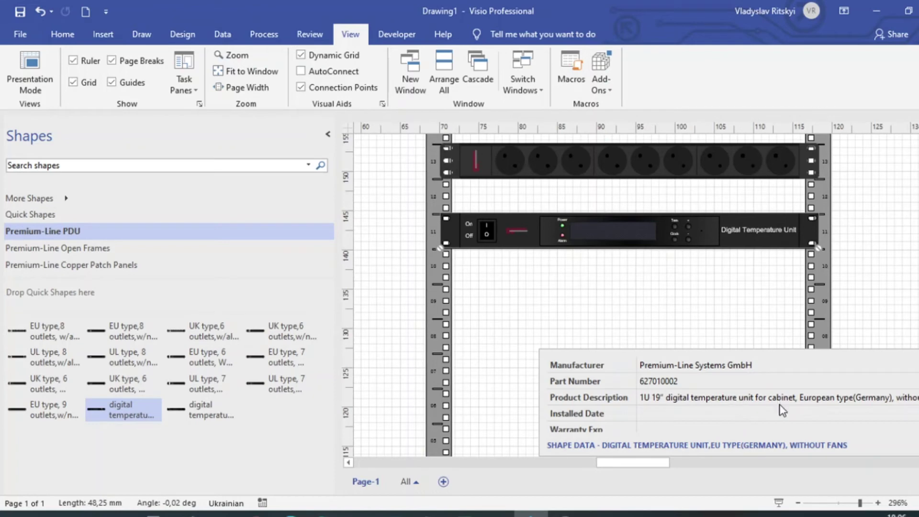
{"action": "left_click_drag", "start_coordinate": [203, 410], "coordinate": [633, 318]}
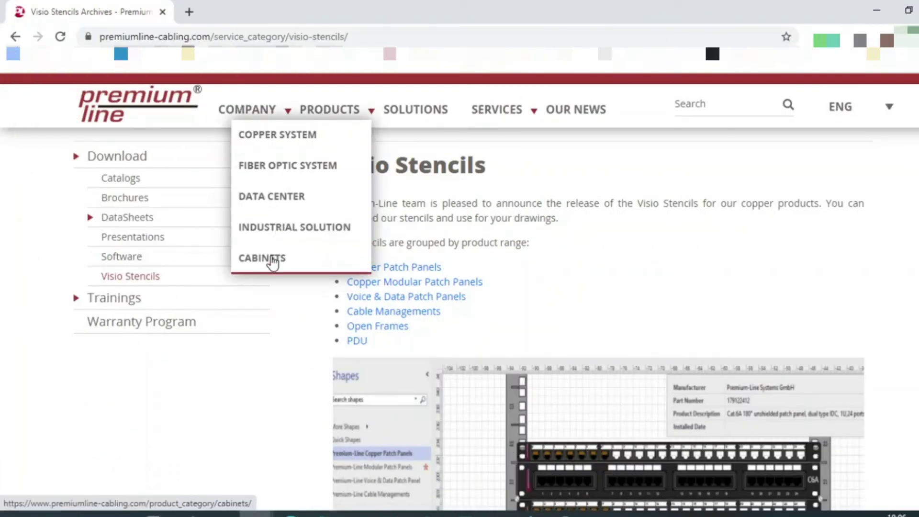
- Browse Products > Cabinets > Power Distribution Unit and expand the European Type part list
{"action": "left_click", "coordinate": [272, 263]}
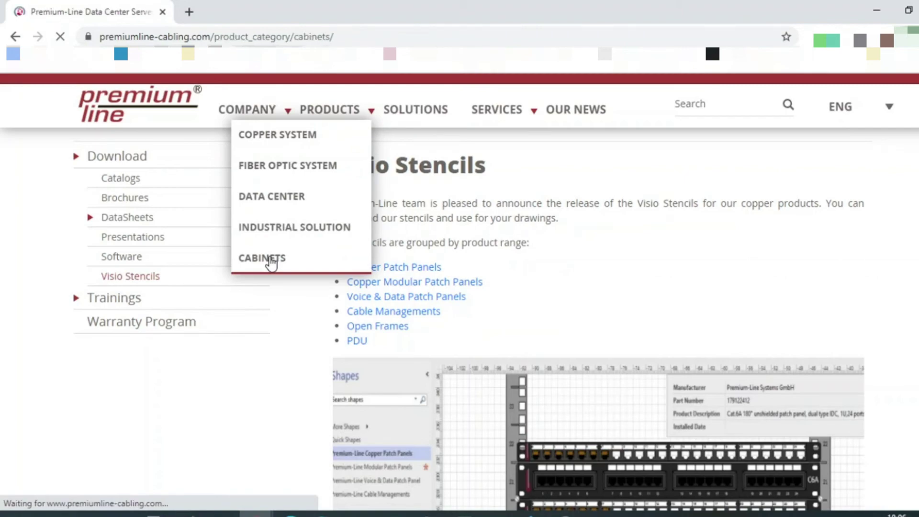
{"action": "scroll", "coordinate": [176, 380], "scroll_direction": "down", "scroll_amount": 2}
{"action": "scroll", "coordinate": [176, 379], "scroll_direction": "down", "scroll_amount": 3}
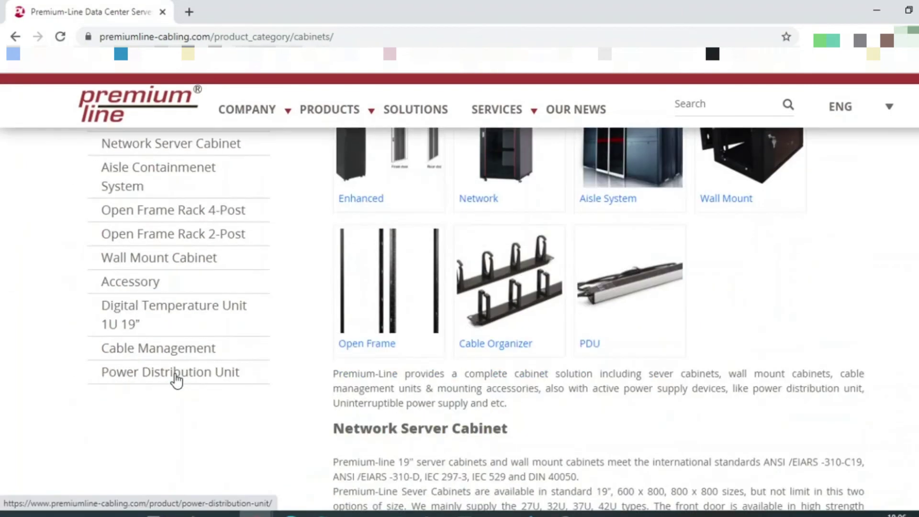
{"action": "left_click", "coordinate": [167, 379]}
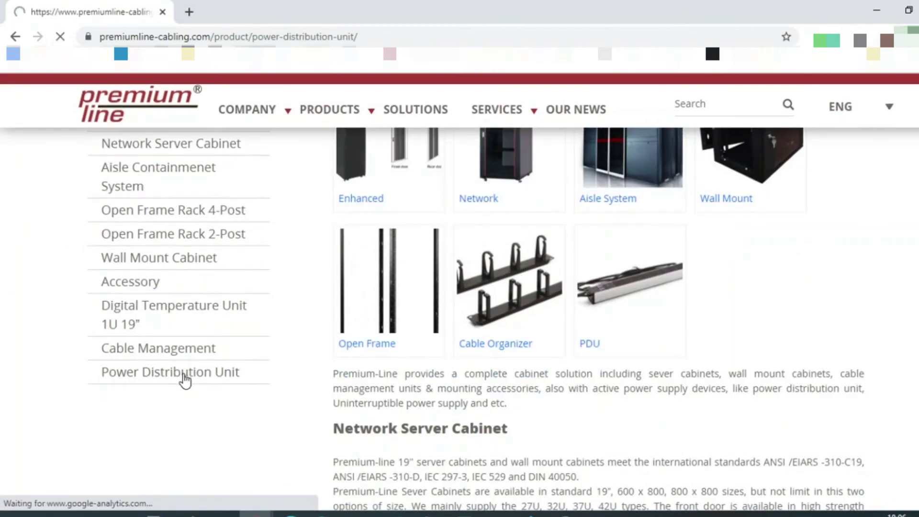
{"action": "scroll", "coordinate": [266, 394], "scroll_direction": "down", "scroll_amount": 3}
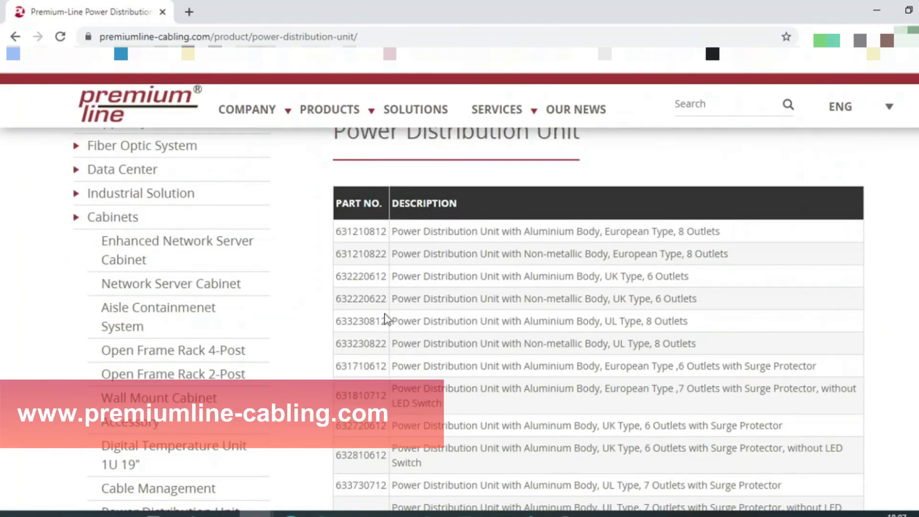
{"action": "scroll", "coordinate": [550, 419], "scroll_direction": "down", "scroll_amount": 2}
{"action": "scroll", "coordinate": [723, 345], "scroll_direction": "down", "scroll_amount": 3}
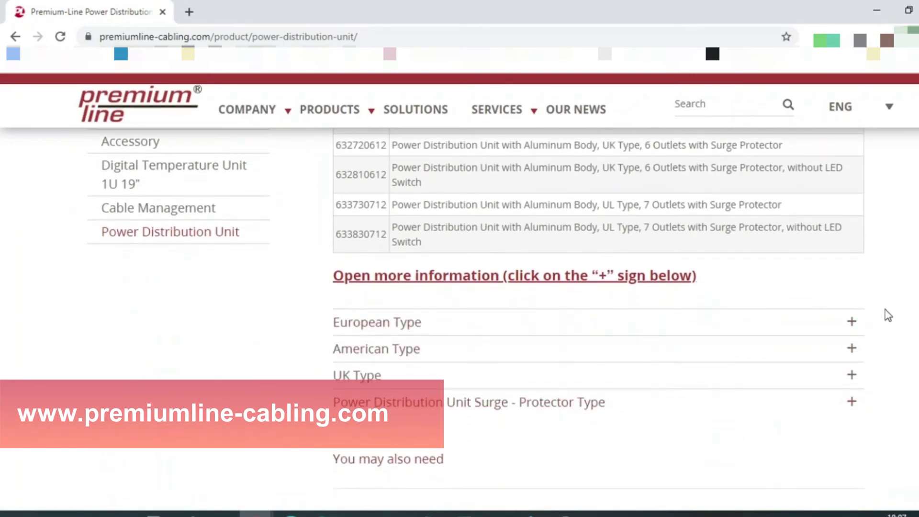
{"action": "left_click", "coordinate": [852, 324]}
{"action": "scroll", "coordinate": [510, 372], "scroll_direction": "down", "scroll_amount": 4}
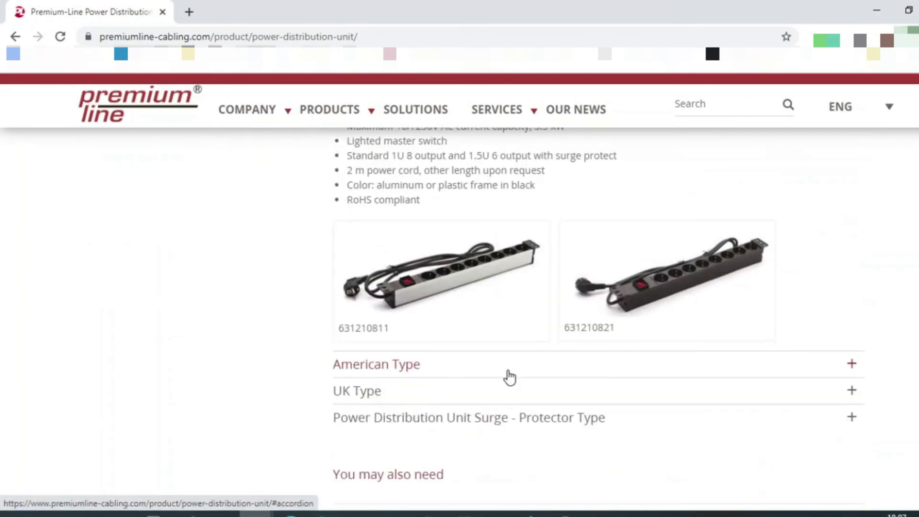
{"action": "scroll", "coordinate": [509, 377], "scroll_direction": "up", "scroll_amount": 3}
{"action": "scroll", "coordinate": [468, 385], "scroll_direction": "up", "scroll_amount": 1}
{"action": "scroll", "coordinate": [141, 338], "scroll_direction": "up", "scroll_amount": 3}
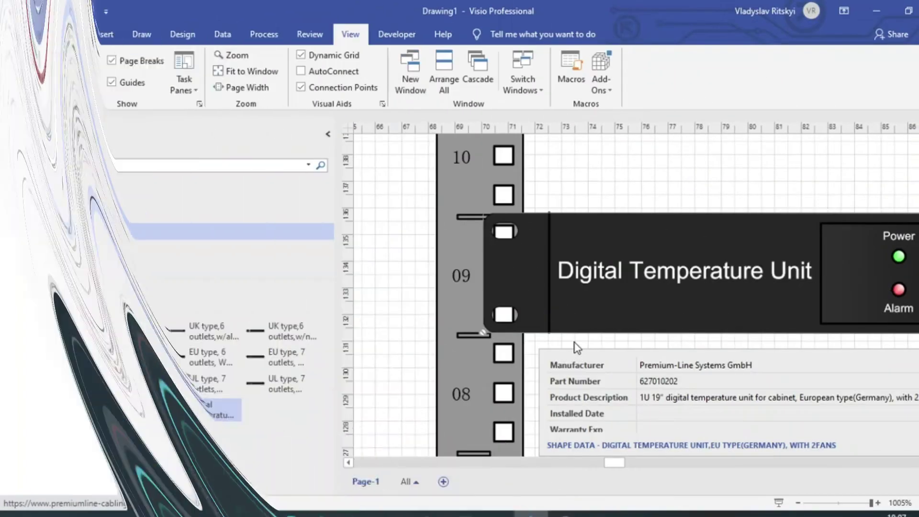
{"action": "scroll", "coordinate": [578, 351], "scroll_direction": "down", "scroll_amount": 4}
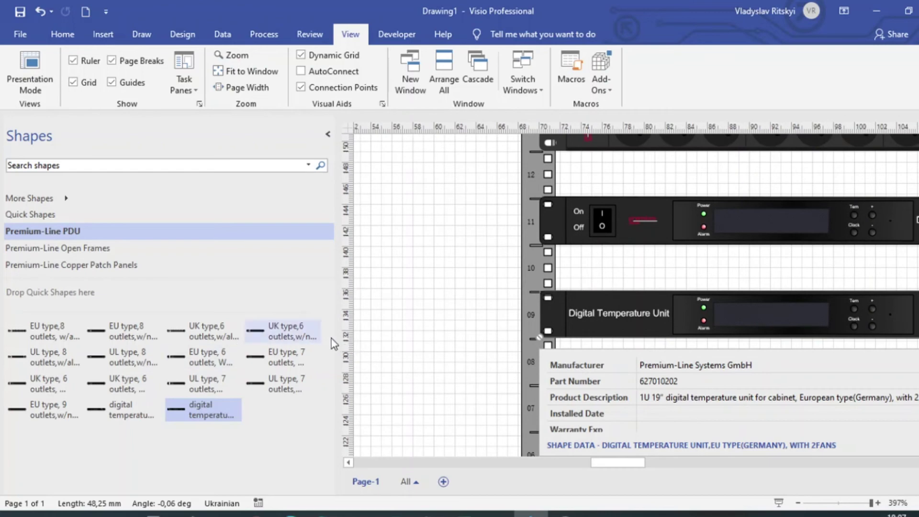
- Widen the drawing area and drop the 1U Cat.6A Unshielded patch panel into rack unit 10
{"action": "left_click_drag", "start_coordinate": [335, 338], "coordinate": [176, 331]}
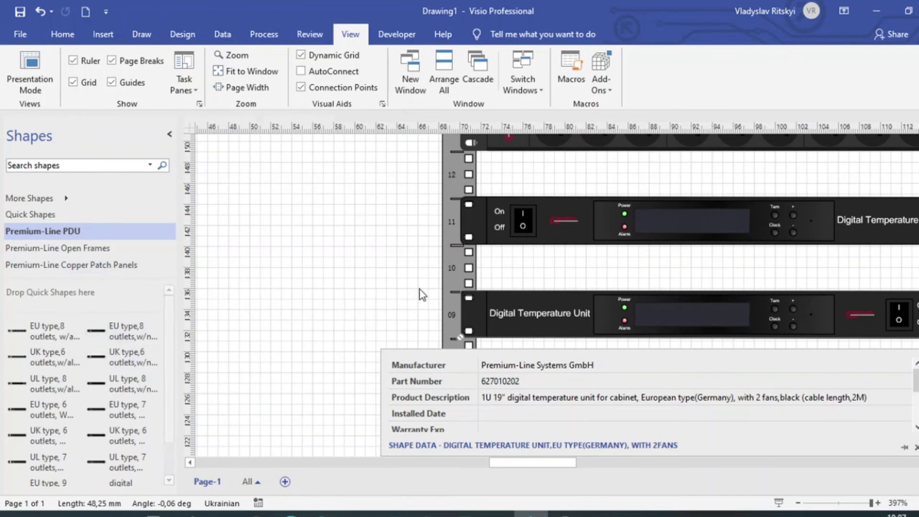
{"action": "left_click", "coordinate": [66, 266]}
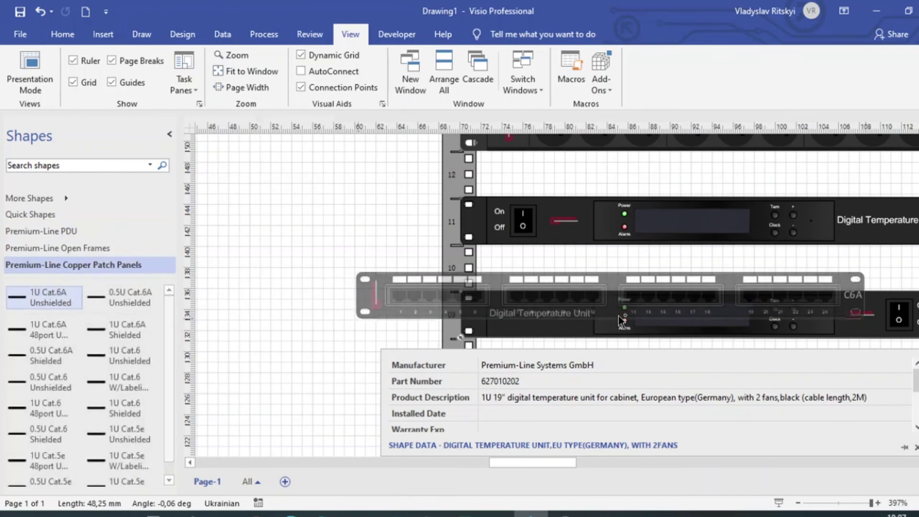
{"action": "left_click_drag", "start_coordinate": [43, 302], "coordinate": [719, 295]}
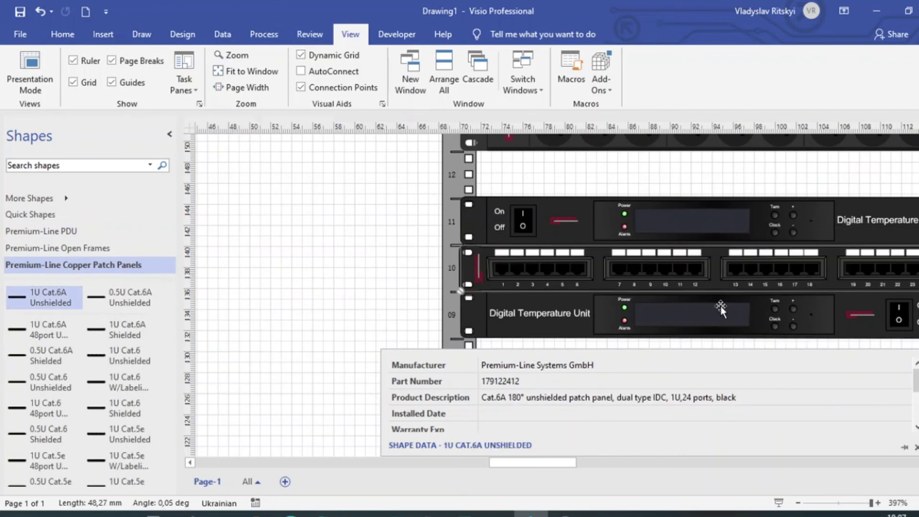
- Load the Switches-Catalyst 2950 stencil and mount a WS-C2950SX-24 switch in rack unit 12
{"action": "left_click", "coordinate": [52, 200]}
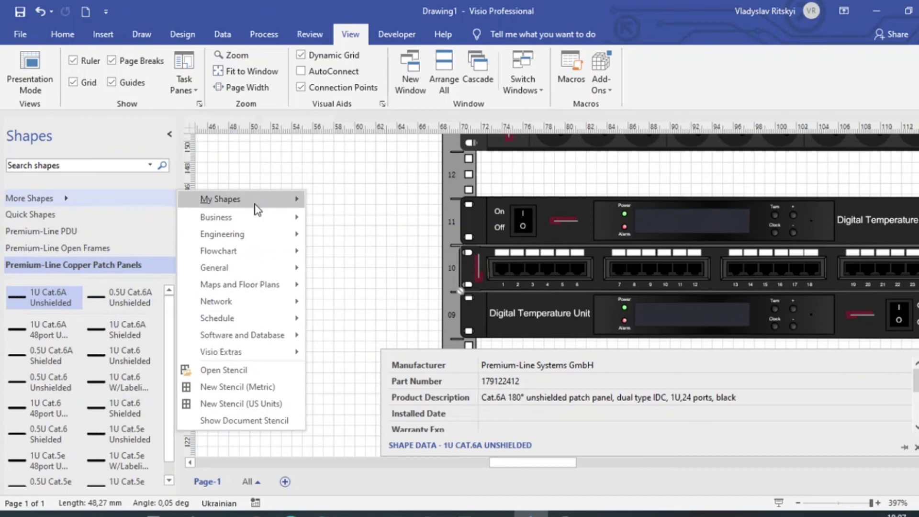
{"action": "mouse_move", "coordinate": [221, 199]}
{"action": "mouse_move", "coordinate": [340, 219]}
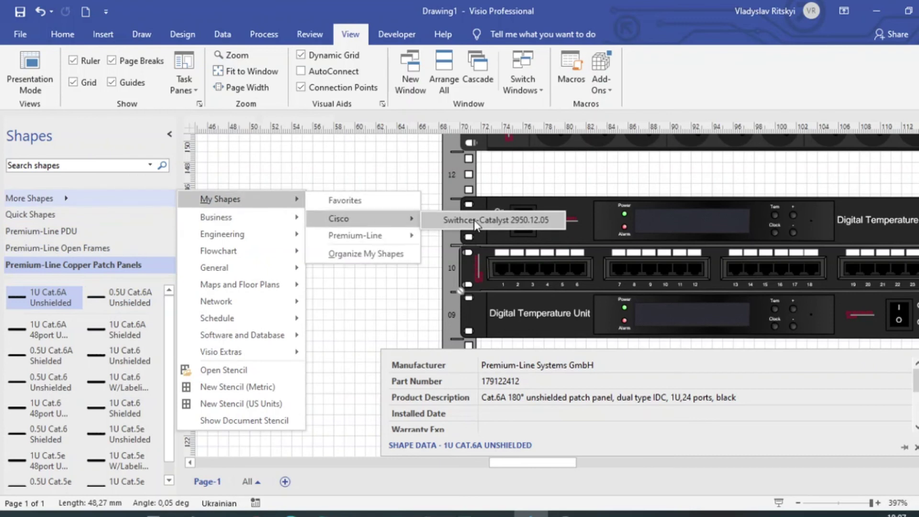
{"action": "left_click", "coordinate": [473, 220]}
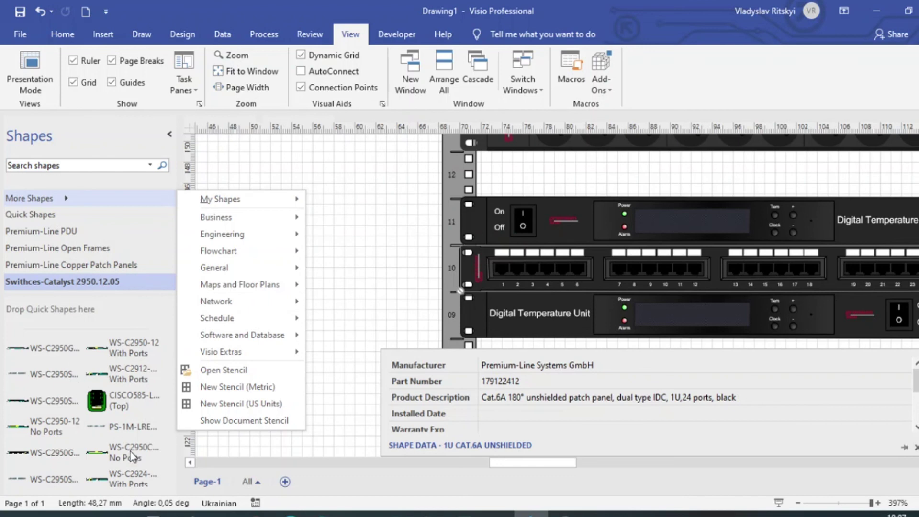
{"action": "left_click", "coordinate": [43, 400]}
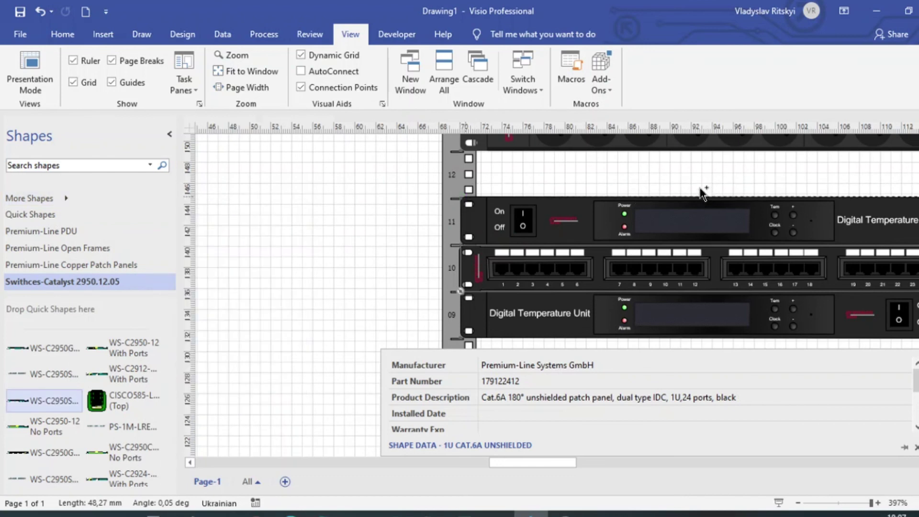
{"action": "left_click_drag", "start_coordinate": [704, 193], "coordinate": [701, 195]}
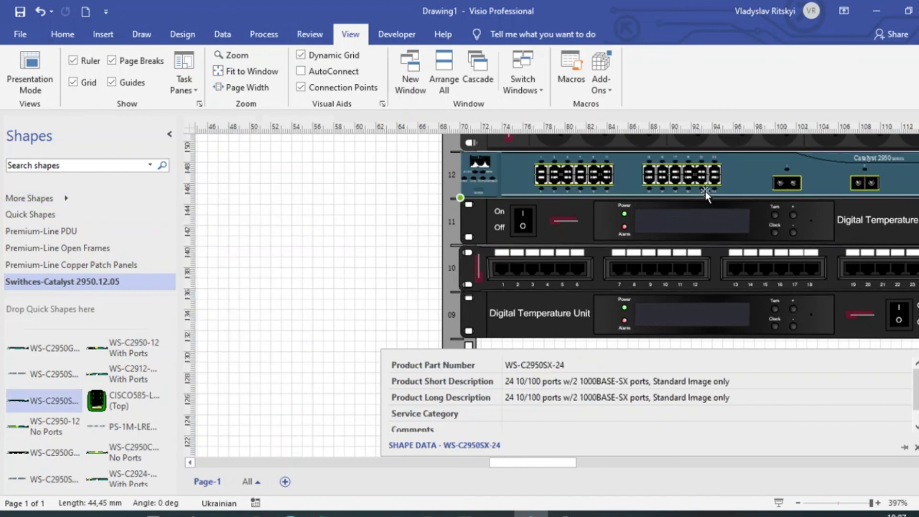
{"action": "scroll", "coordinate": [519, 216], "scroll_direction": "up", "scroll_amount": 2}
{"action": "scroll", "coordinate": [526, 251], "scroll_direction": "down", "scroll_amount": 4}
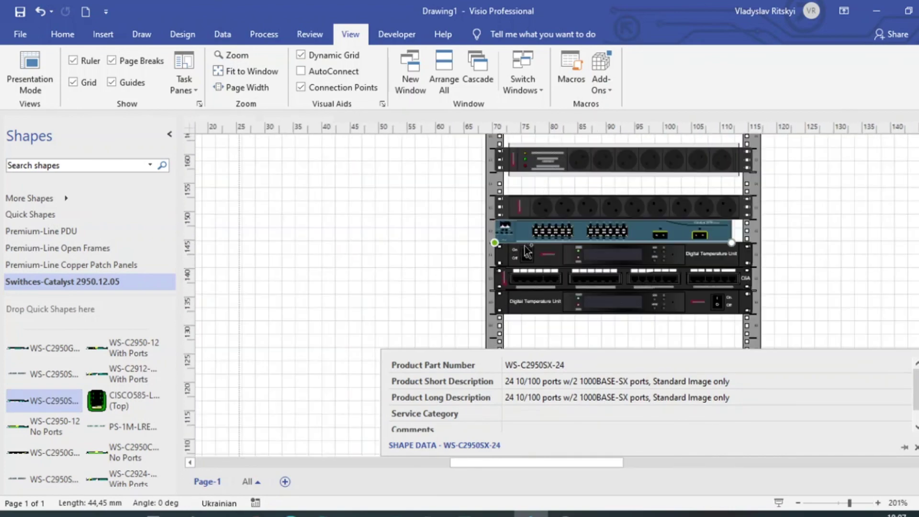
{"action": "scroll", "coordinate": [524, 244], "scroll_direction": "down", "scroll_amount": 2}
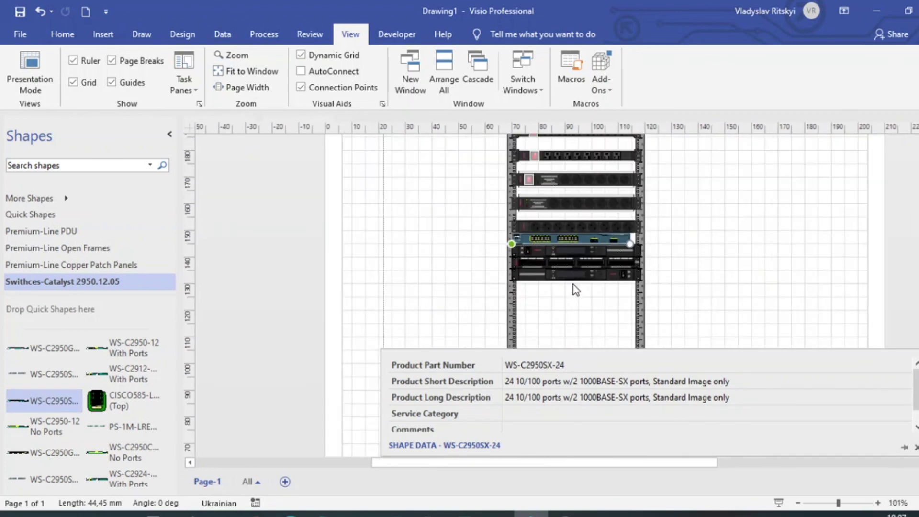